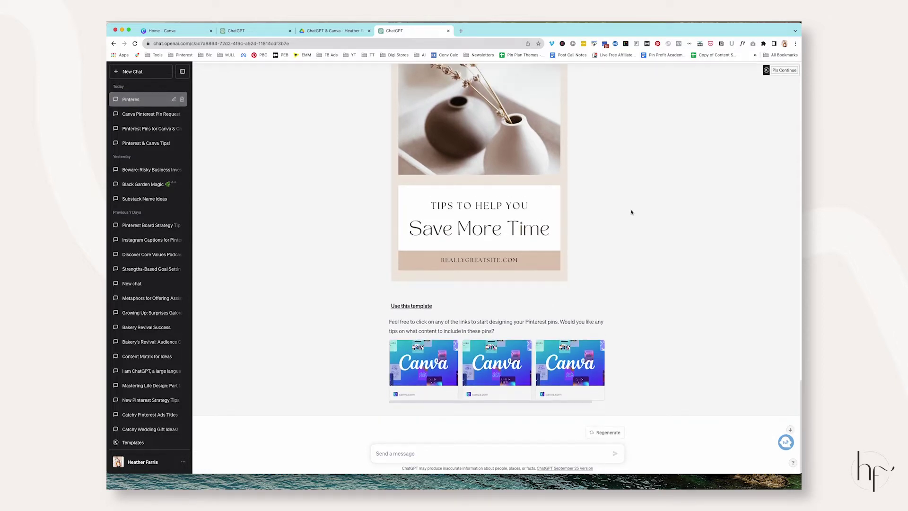
Open the Healthy Options pin template from the chat response in Canva and shuffle the Heather Farris & Co. brand colors across the design.
{"action": "scroll", "coordinate": [463, 177], "scroll_direction": "up", "scroll_amount": 2}
{"action": "left_click", "coordinate": [411, 140]}
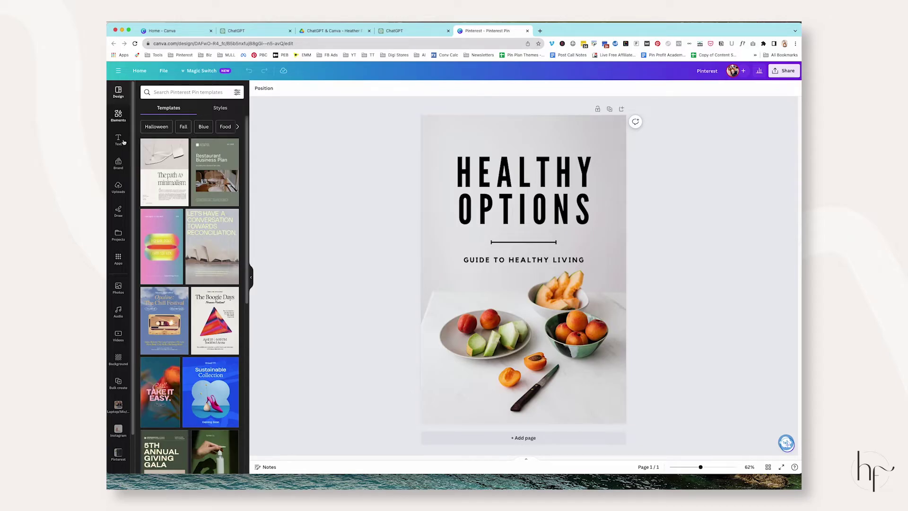
{"action": "left_click", "coordinate": [119, 168]}
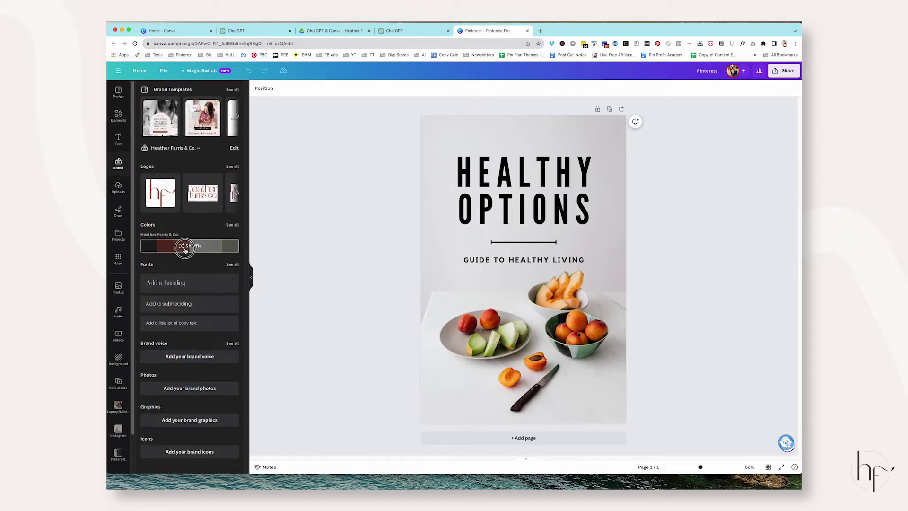
{"action": "left_click", "coordinate": [185, 248]}
{"action": "left_click", "coordinate": [195, 247]}
{"action": "left_click", "coordinate": [195, 247]}
{"action": "left_click", "coordinate": [195, 247]}
{"action": "left_click", "coordinate": [195, 246]}
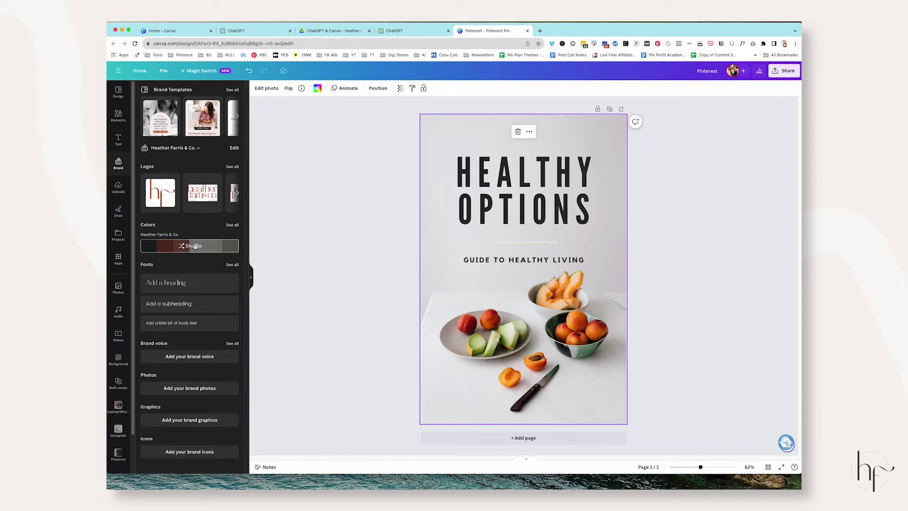
{"action": "left_click", "coordinate": [195, 247]}
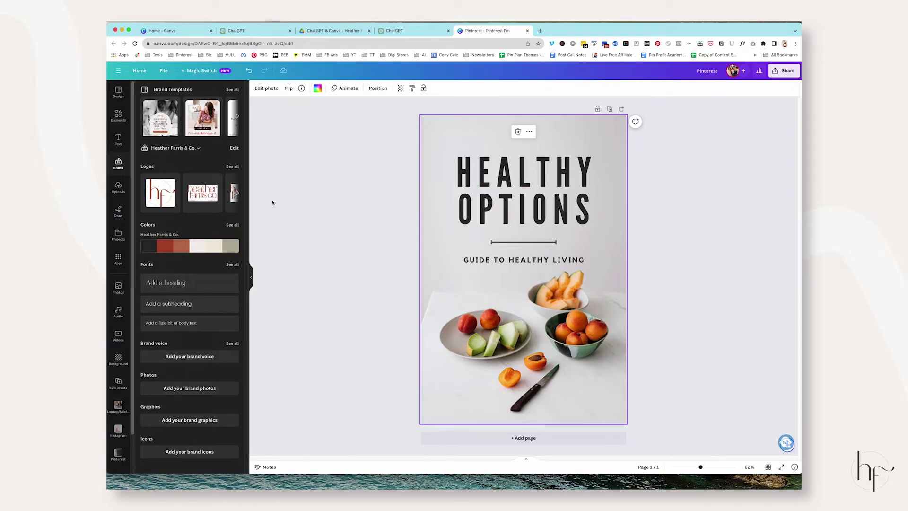
Set the HEALTHY OPTIONS heading to the Poppins Light brand font and scale its text box down.
{"action": "left_click", "coordinate": [522, 206]}
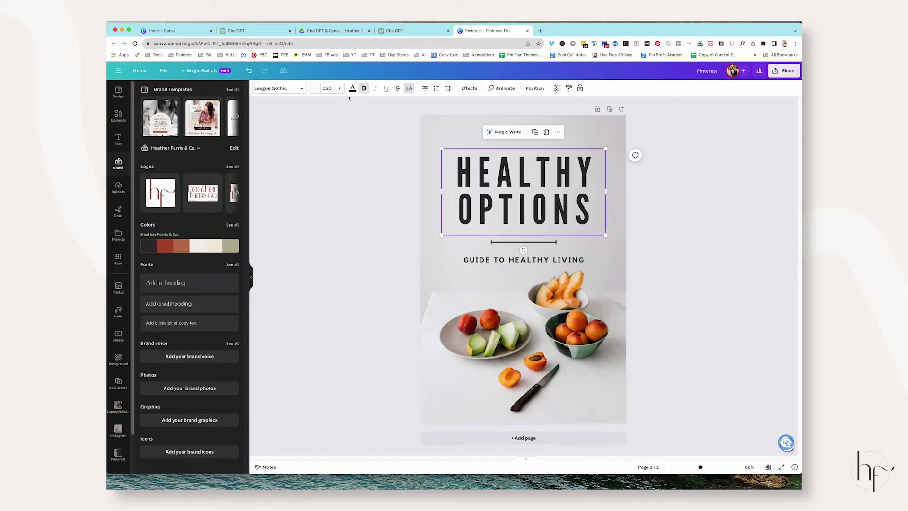
{"action": "left_click", "coordinate": [291, 88]}
{"action": "scroll", "coordinate": [181, 327], "scroll_direction": "down", "scroll_amount": 2}
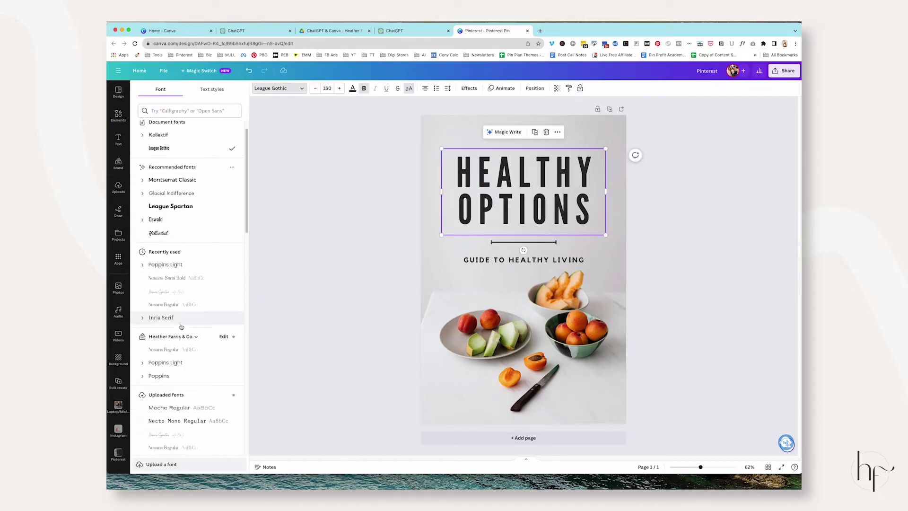
{"action": "left_click", "coordinate": [184, 362]}
{"action": "mouse_move", "coordinate": [606, 226]}
{"action": "left_mouse_down"}
{"action": "mouse_move", "coordinate": [666, 227]}
{"action": "mouse_move", "coordinate": [588, 211]}
{"action": "mouse_move", "coordinate": [574, 185]}
{"action": "mouse_move", "coordinate": [584, 198]}
{"action": "left_mouse_up"}
{"action": "left_click", "coordinate": [670, 206]}
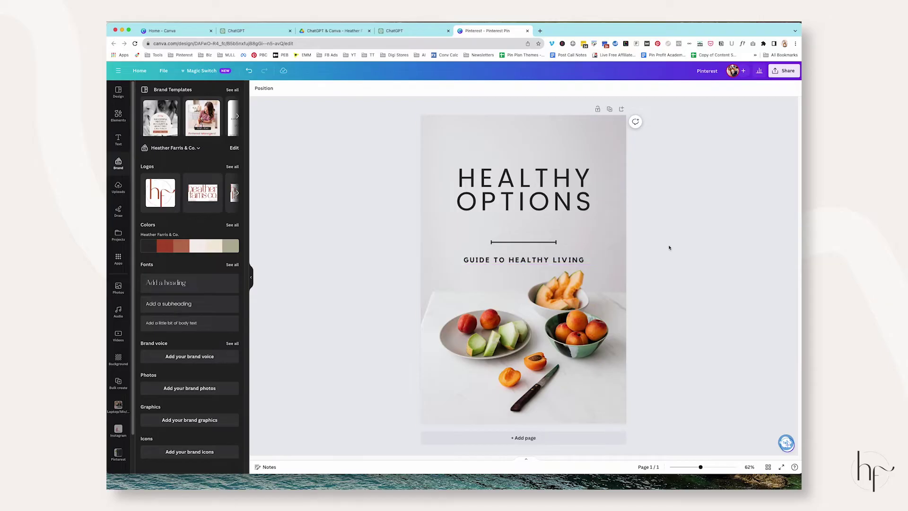
Move the divider line slightly up toward the heading and delete the food background photo.
{"action": "left_click_drag", "start_coordinate": [516, 242], "coordinate": [516, 235]}
{"action": "left_click", "coordinate": [570, 292]}
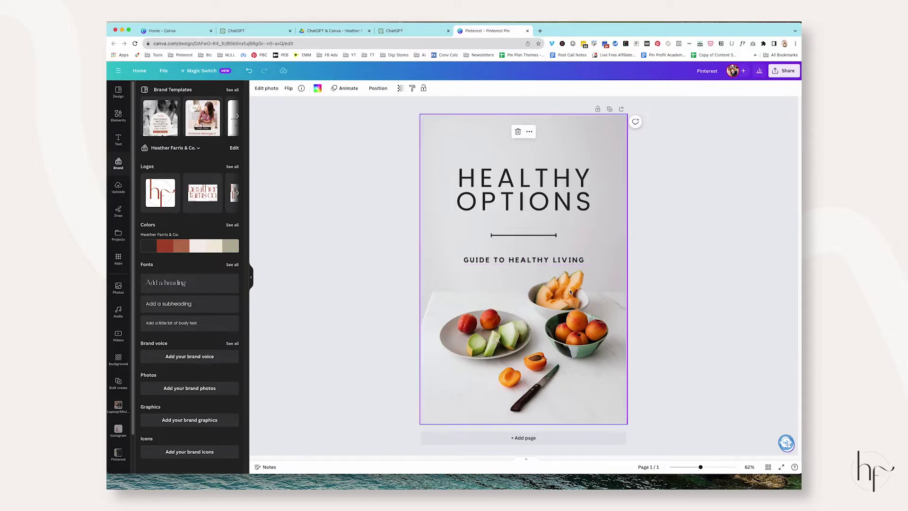
{"action": "key", "text": "Delete"}
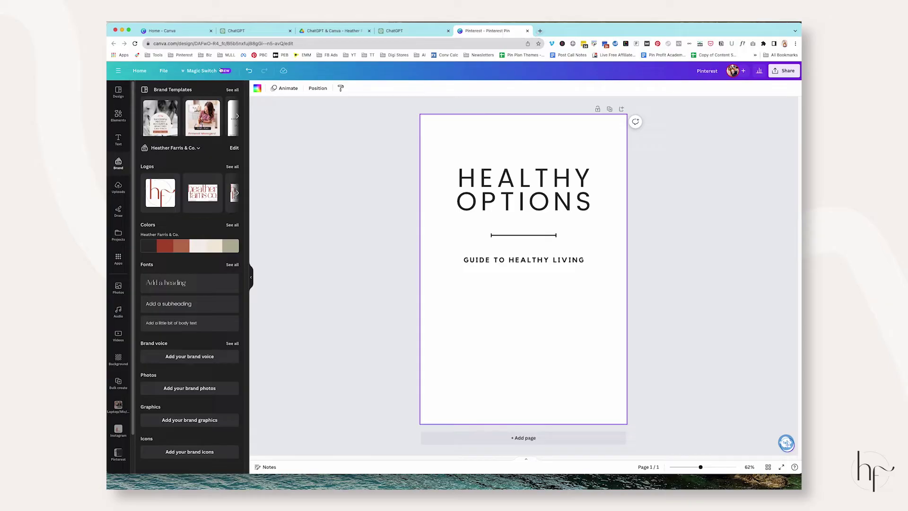
Create a new blank Pinterest Pin design and apply the recently used New Product Boho Inspired Pinterest Pin template.
{"action": "left_click", "coordinate": [139, 71]}
{"action": "left_click", "coordinate": [743, 74]}
{"action": "left_click", "coordinate": [700, 168]}
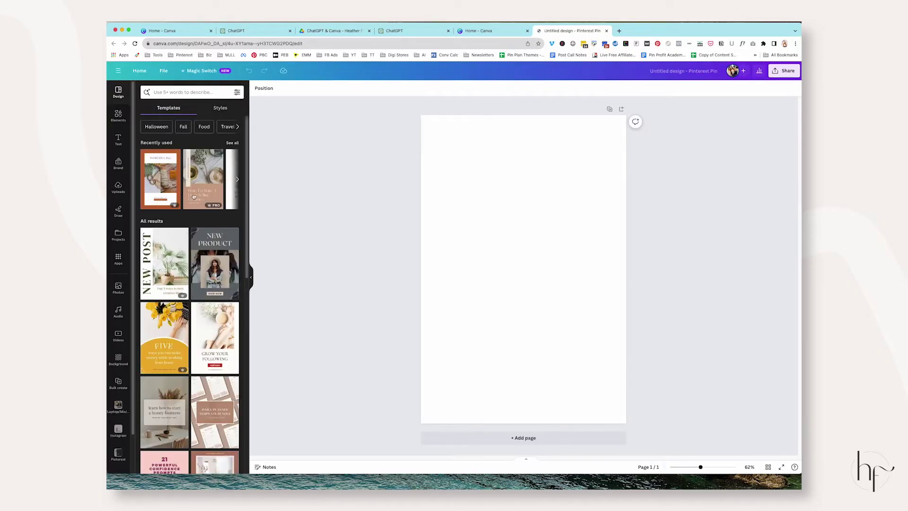
{"action": "left_click", "coordinate": [212, 173]}
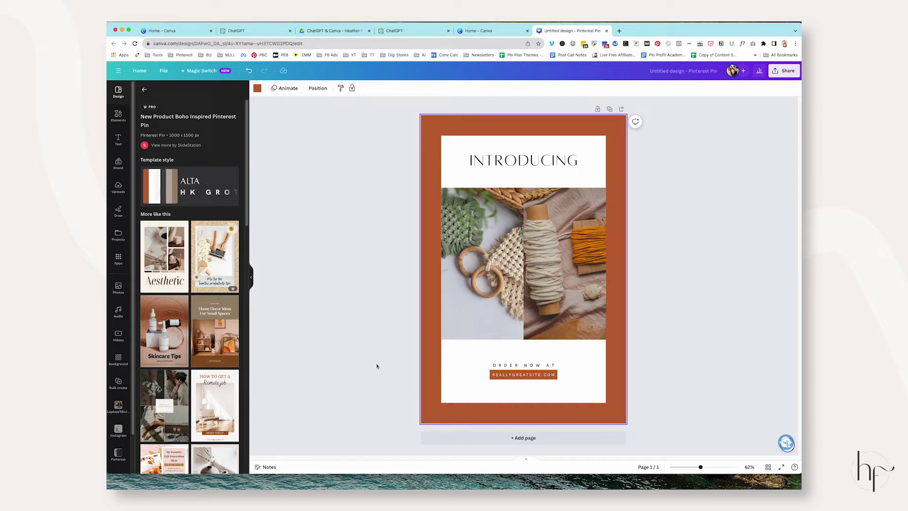
Switch to ChatGPT and send "Use Canva to create instagram reels for my on how to use canva for making pinterest pins".
{"action": "left_click", "coordinate": [241, 30]}
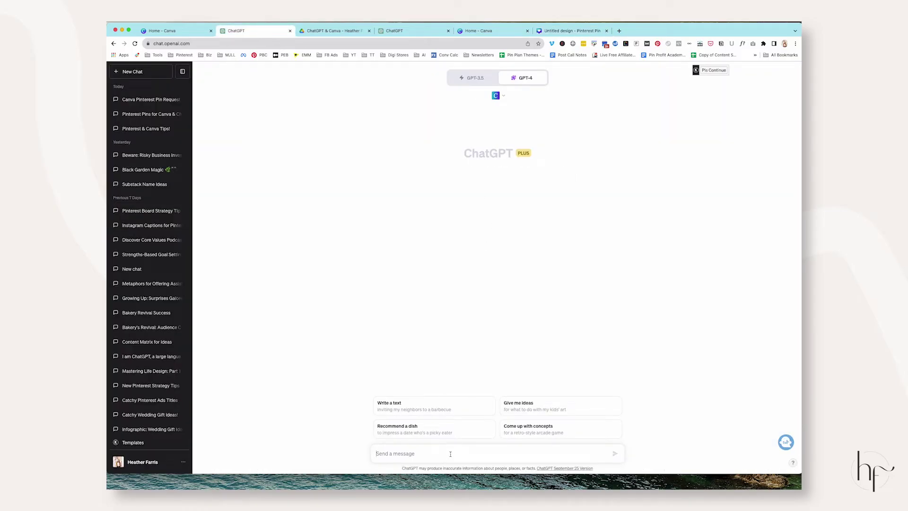
{"action": "type", "text": "Use Canva to create instagram reels for my on how to use canva for making pinterest pins"}
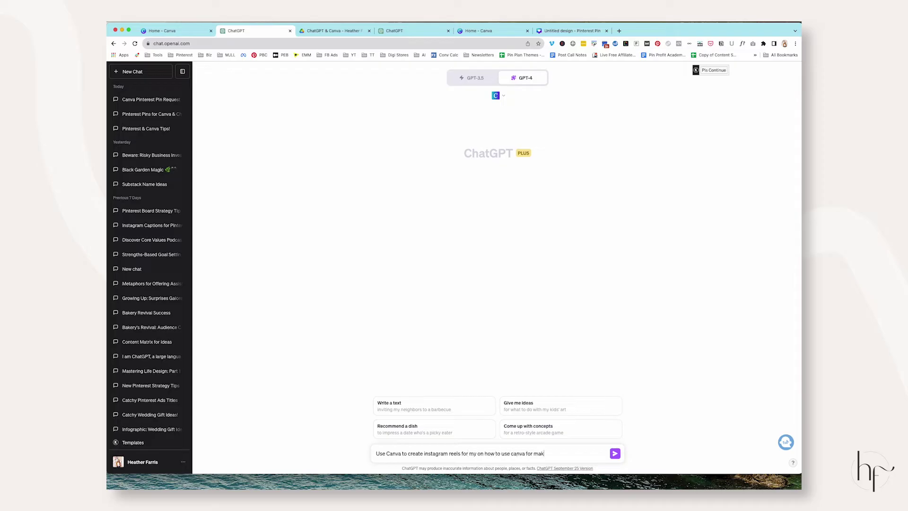
{"action": "key", "text": "Return"}
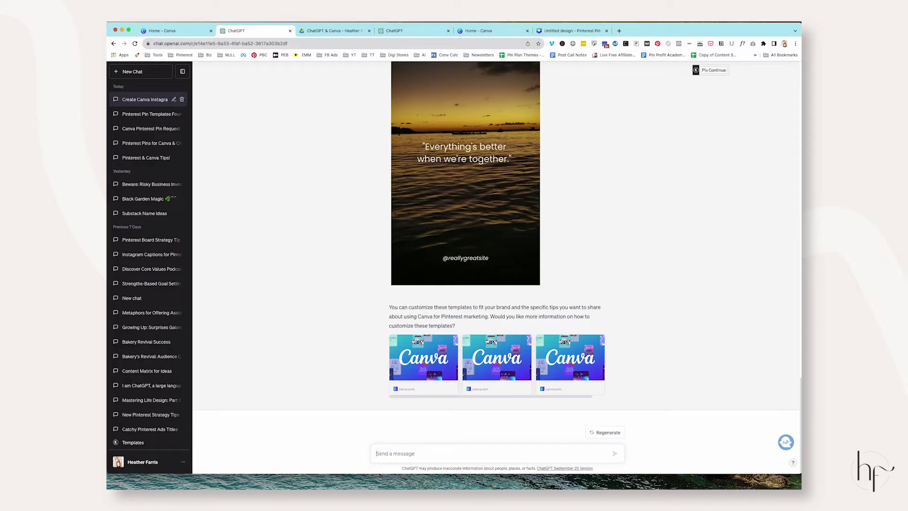
Review the suggested Instagram reel templates, their Canva links and the closing note on customizing them.
{"action": "left_click_drag", "start_coordinate": [387, 307], "coordinate": [494, 330]}
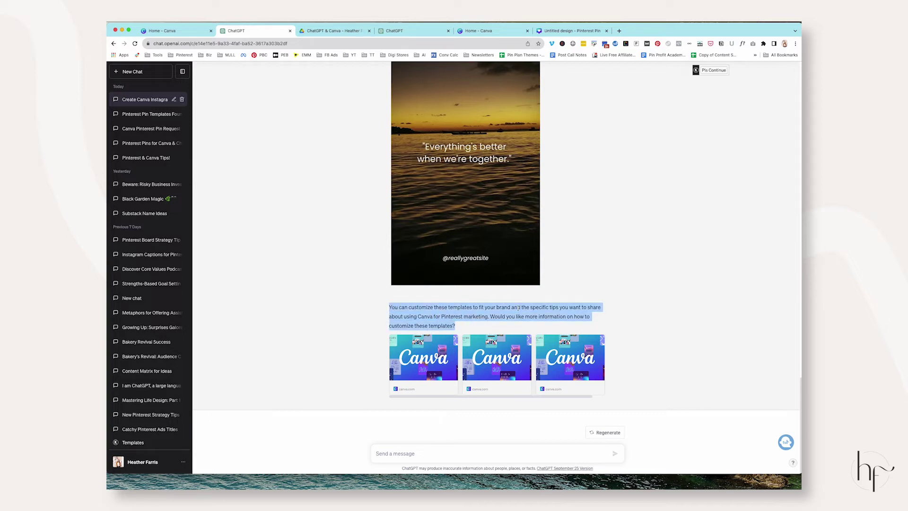
{"action": "left_click", "coordinate": [498, 316]}
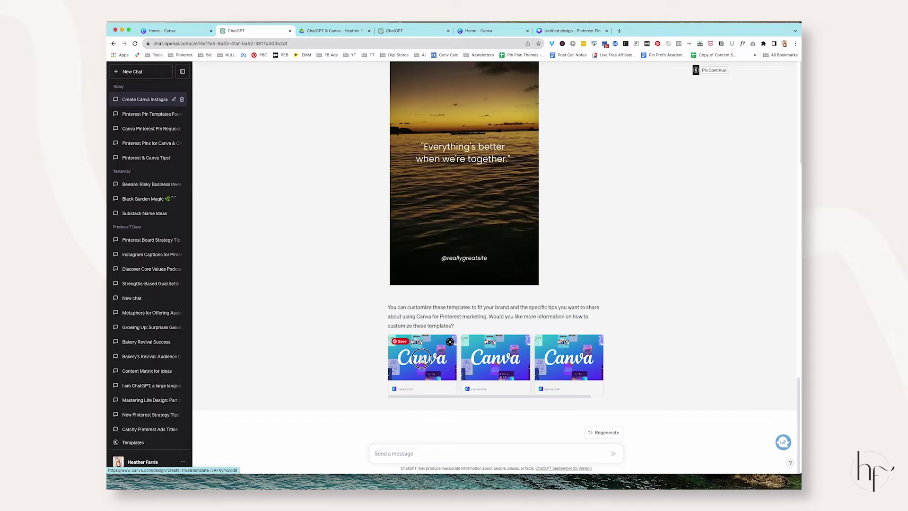
{"action": "left_click", "coordinate": [423, 360]}
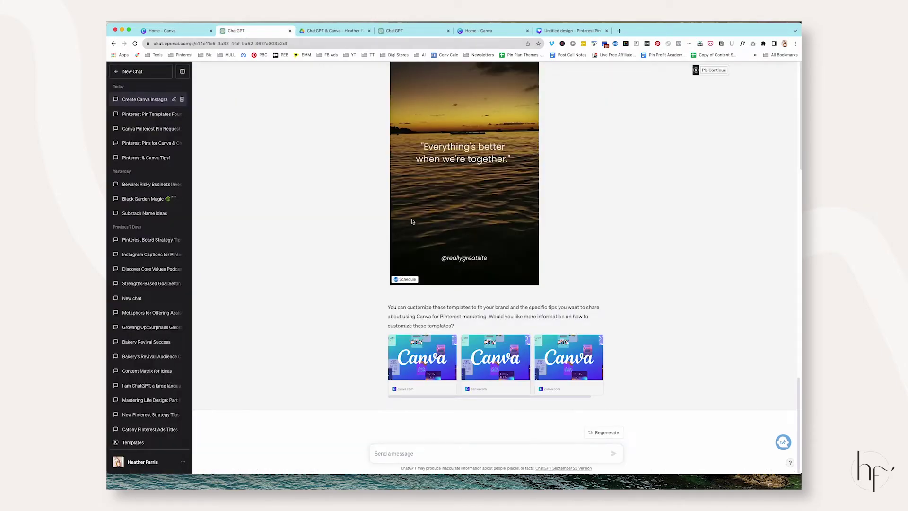
{"action": "scroll", "coordinate": [661, 294], "scroll_direction": "up", "scroll_amount": 5}
{"action": "scroll", "coordinate": [659, 288], "scroll_direction": "down", "scroll_amount": 5}
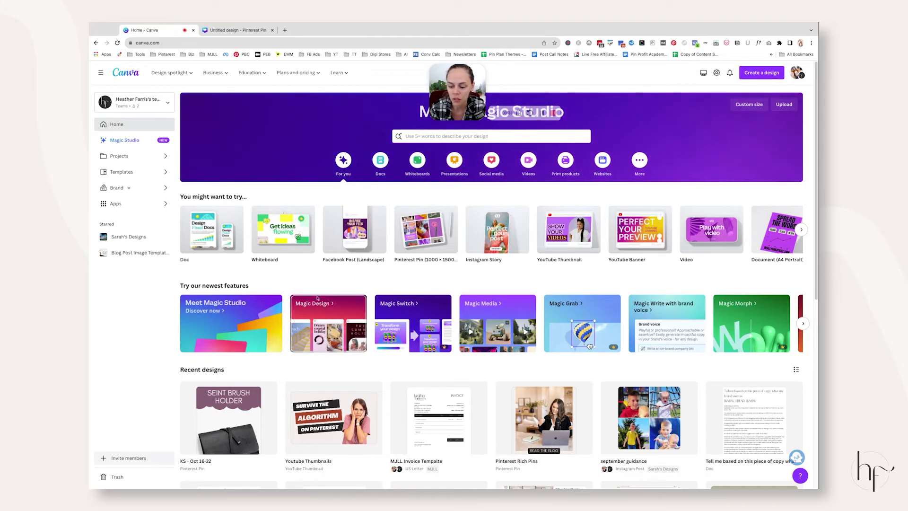
Try Magic Design in Canva with the prompt "create a Pinterset pin showcasing roast beef in a crockpot for fall dinner ideas".
{"action": "left_click", "coordinate": [324, 322]}
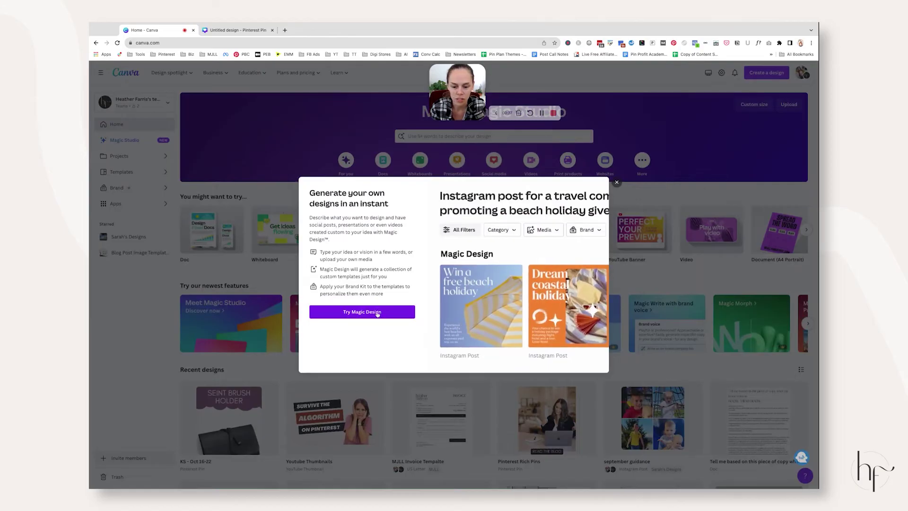
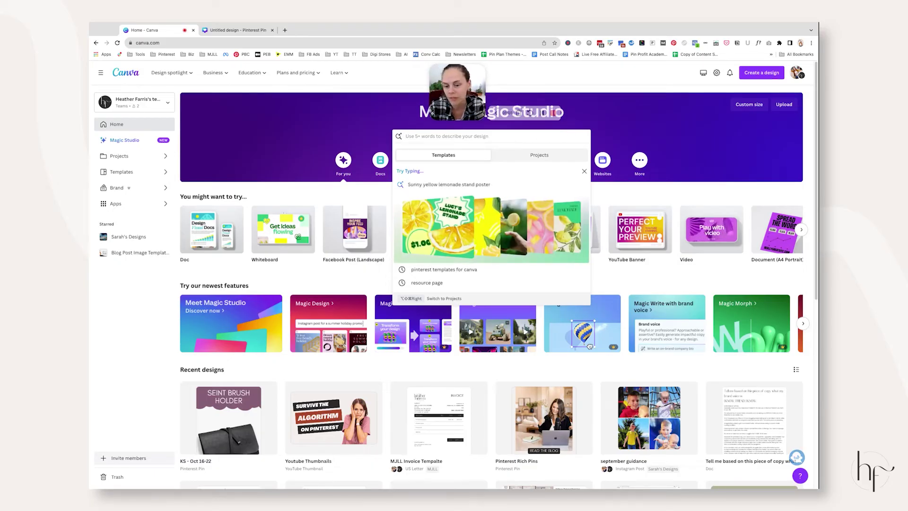
{"action": "type", "text": "create a Pinter"}
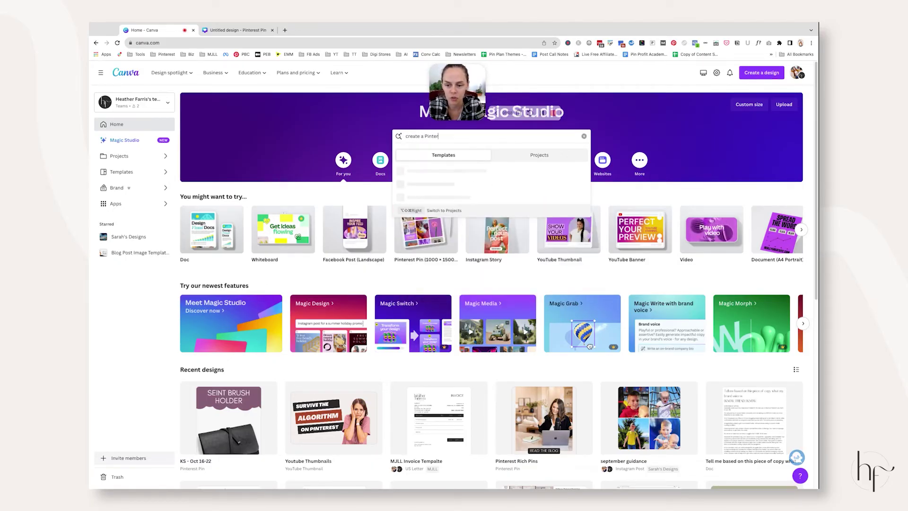
{"action": "type", "text": "est pin sho"}
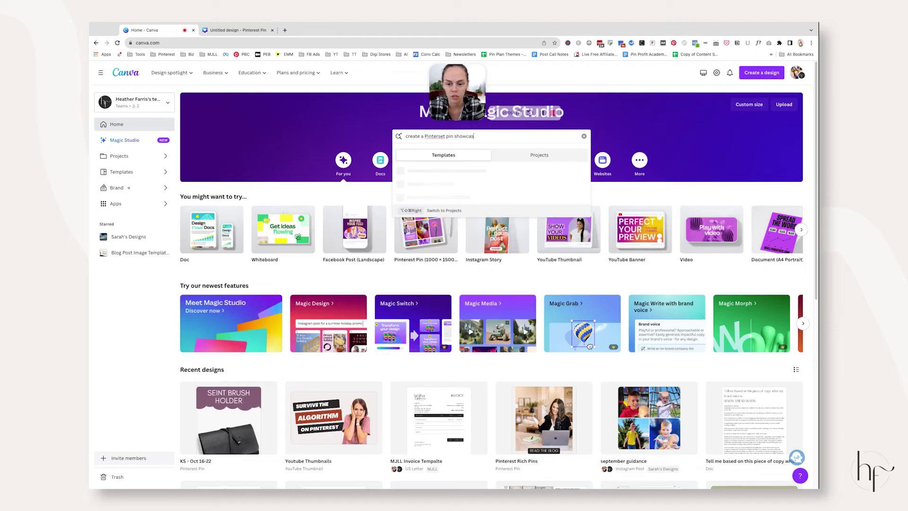
{"action": "type", "text": "wcaseing"}
{"action": "key", "text": "BackSpace"}
{"action": "key", "text": "BackSpace"}
{"action": "key", "text": "BackSpace"}
{"action": "key", "text": "BackSpace"}
{"action": "type", "text": "ing roas"}
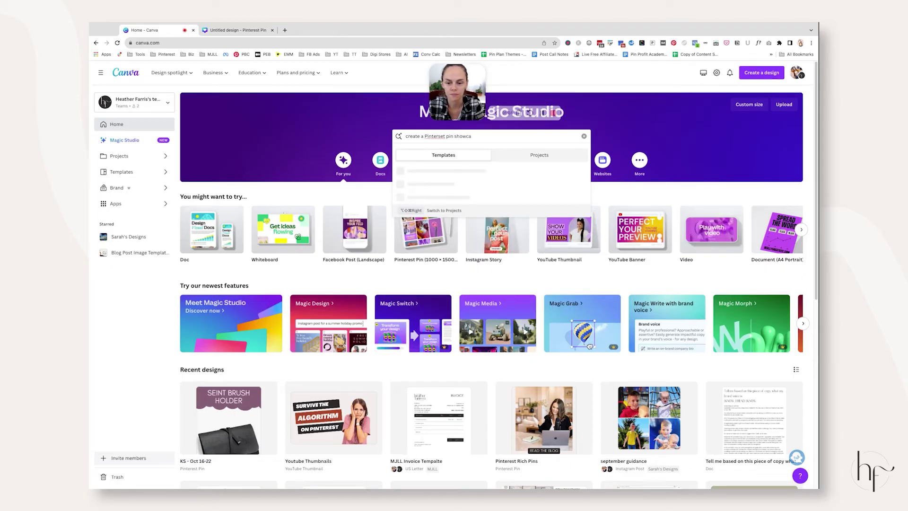
{"action": "type", "text": "t beef in a crockpot for fall dinner ideas"}
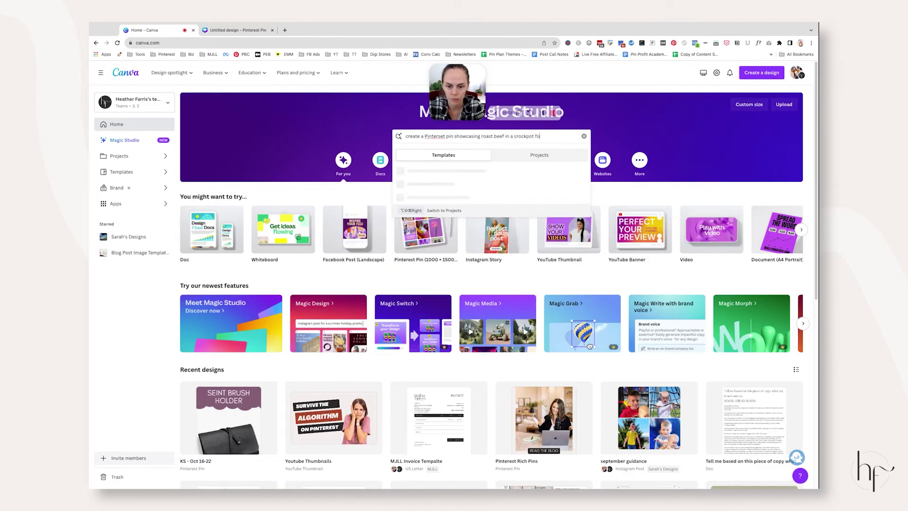
{"action": "key", "text": "Return"}
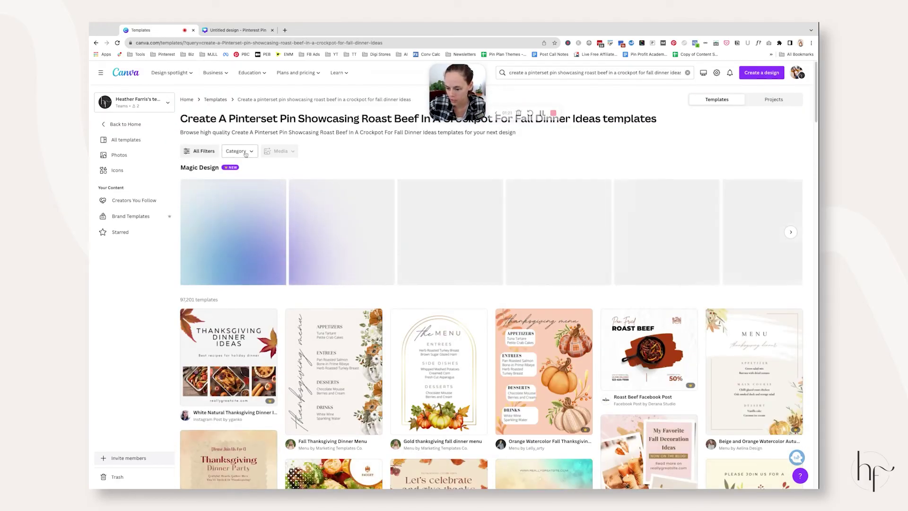
Filter the template results to Pinterest Pins within the Social Media category.
{"action": "left_click", "coordinate": [238, 151]}
{"action": "left_click", "coordinate": [249, 196]}
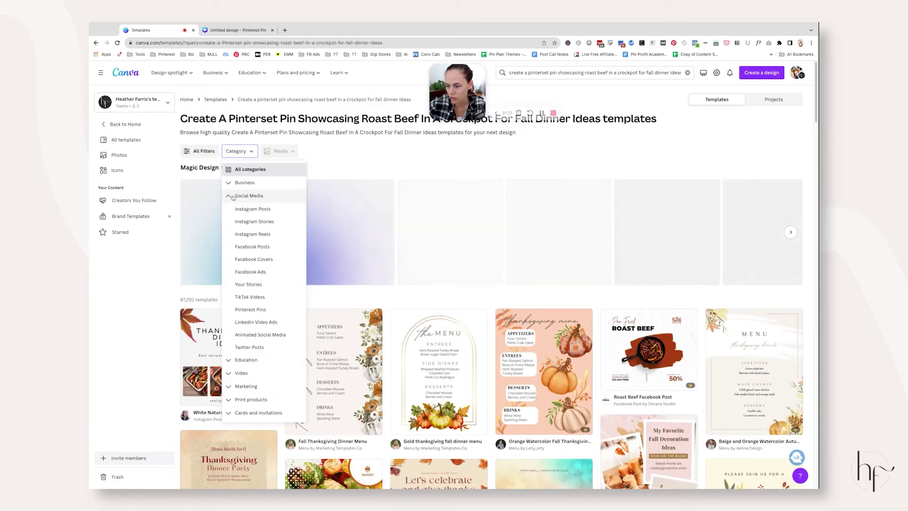
{"action": "left_click", "coordinate": [251, 310]}
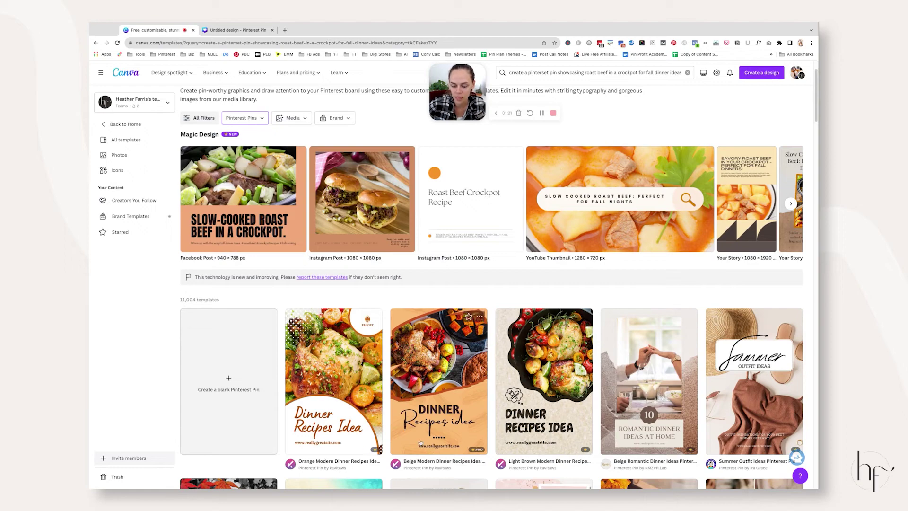
Start a design from the Beige Modern Dinner Recipes Idea Pinterest Pin template, then return to the template results.
{"action": "left_click", "coordinate": [456, 368]}
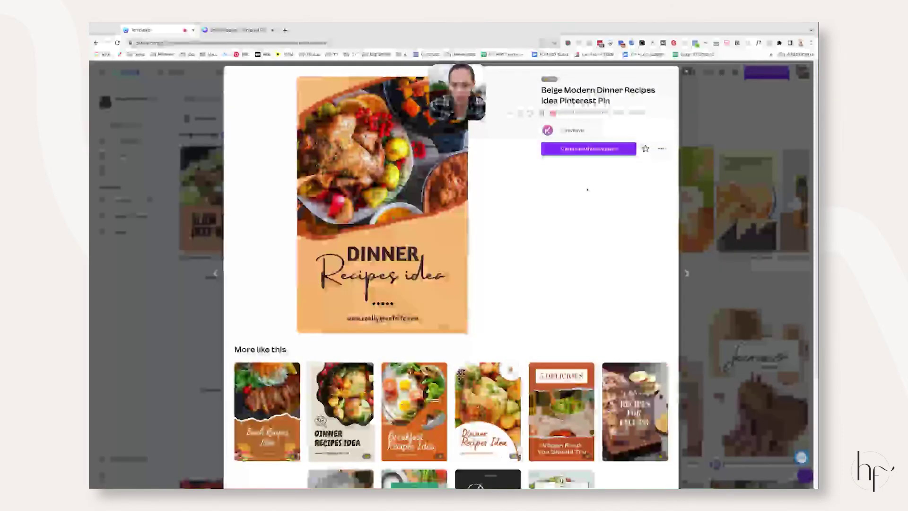
{"action": "left_click", "coordinate": [586, 151]}
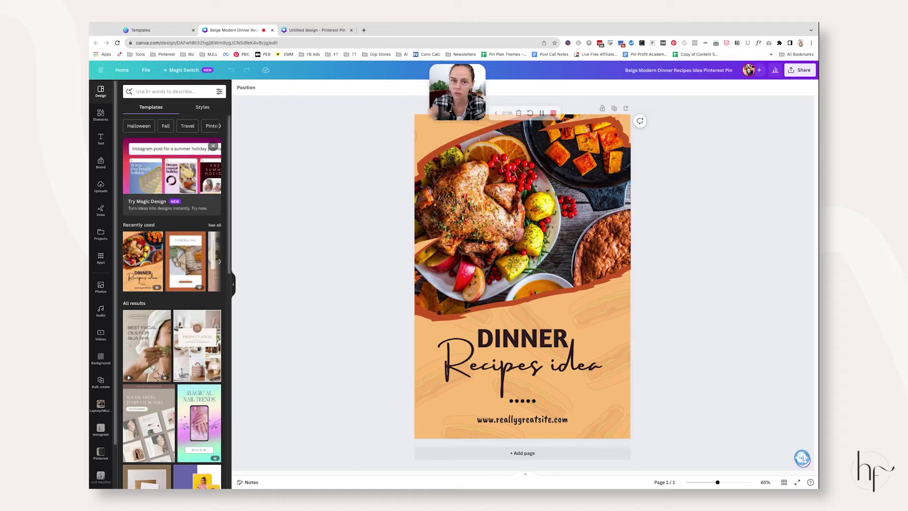
{"action": "left_click", "coordinate": [156, 30]}
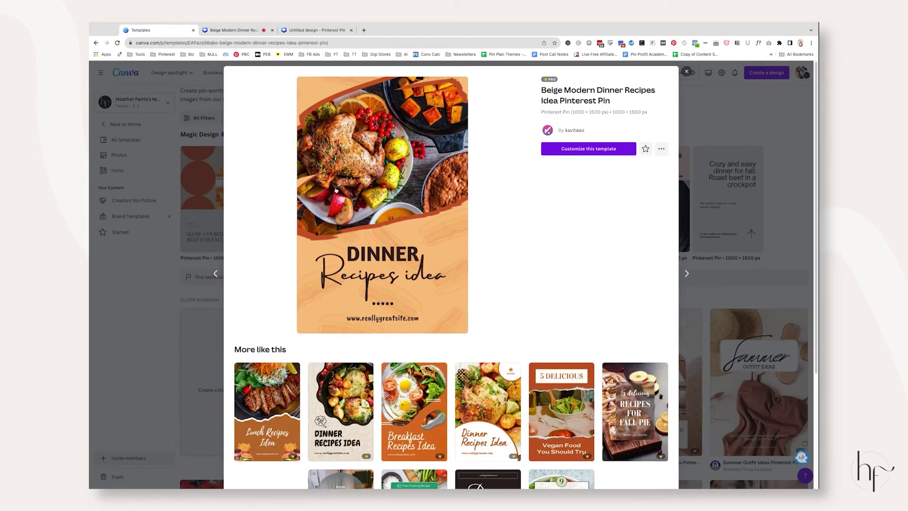
{"action": "left_click", "coordinate": [687, 71]}
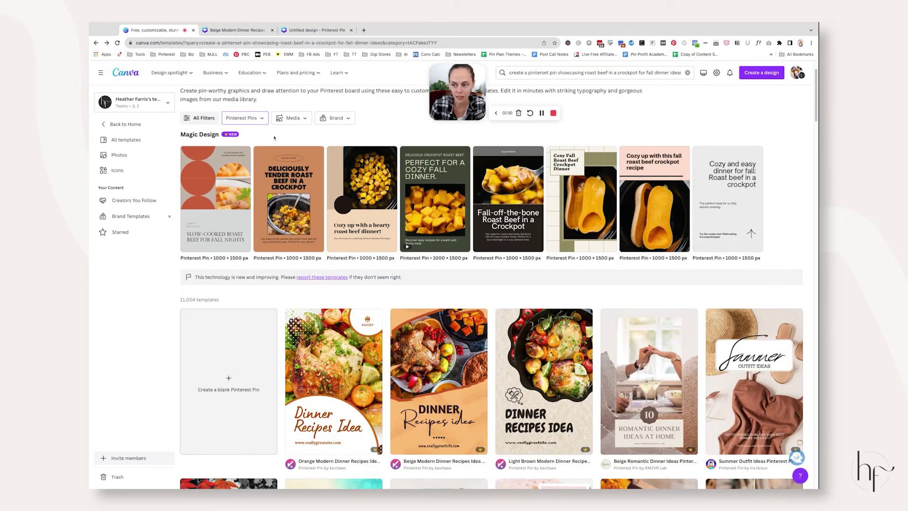
Create a new Canva Doc and have Magic Write generate text for "Write 5 pinterest pin titles for roast beef dinner in the crockpot".
{"action": "left_click", "coordinate": [124, 125]}
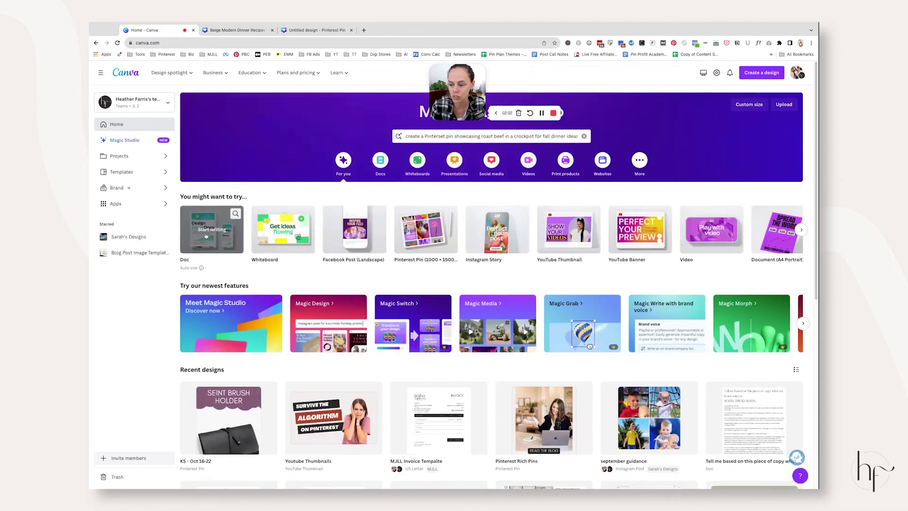
{"action": "left_click", "coordinate": [204, 234]}
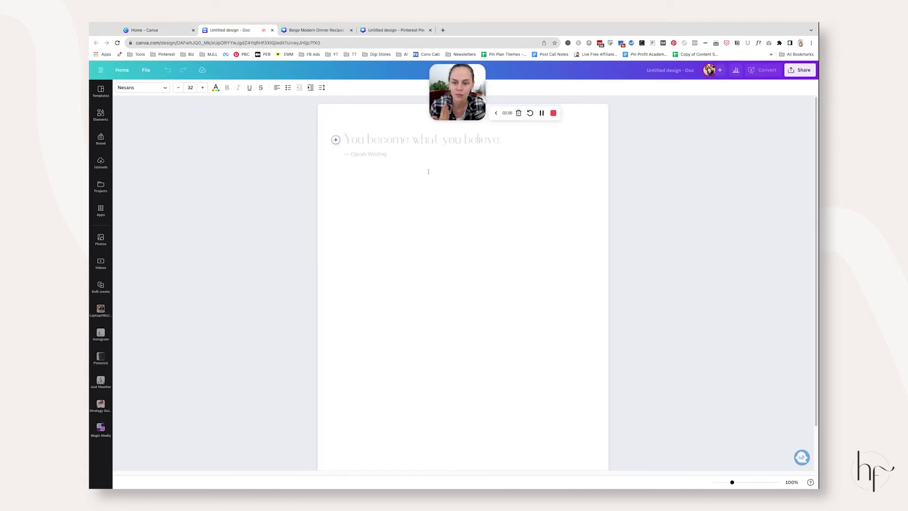
{"action": "type", "text": "/"}
{"action": "key", "text": "Return"}
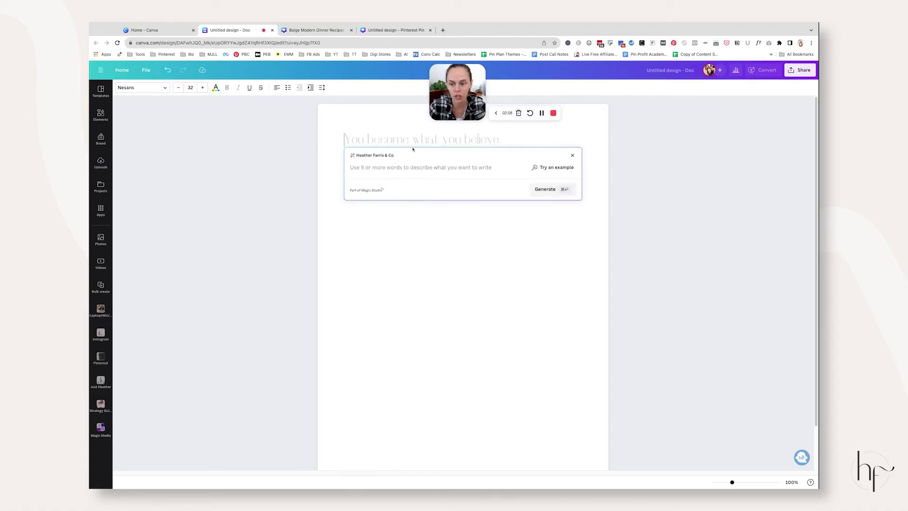
{"action": "type", "text": "Wr"}
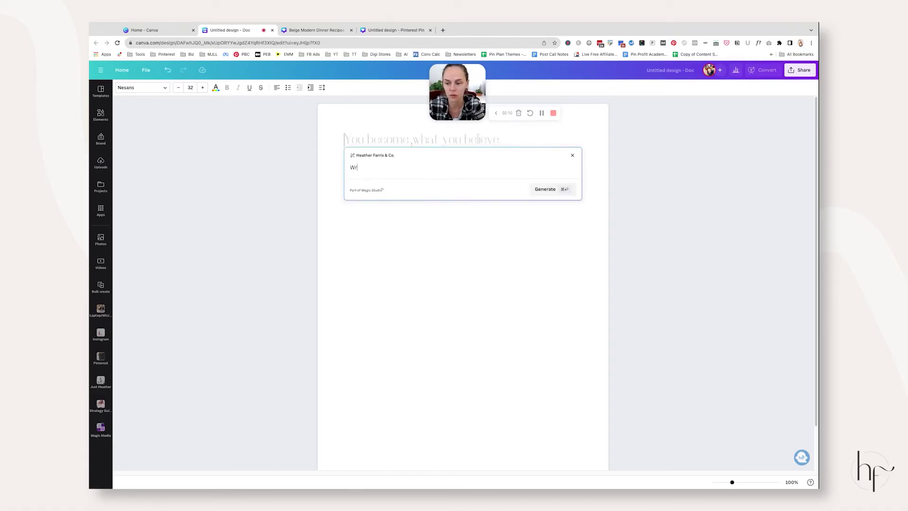
{"action": "type", "text": "ite 5 pinterest pin titles for roast beef dinner in the crockpot"}
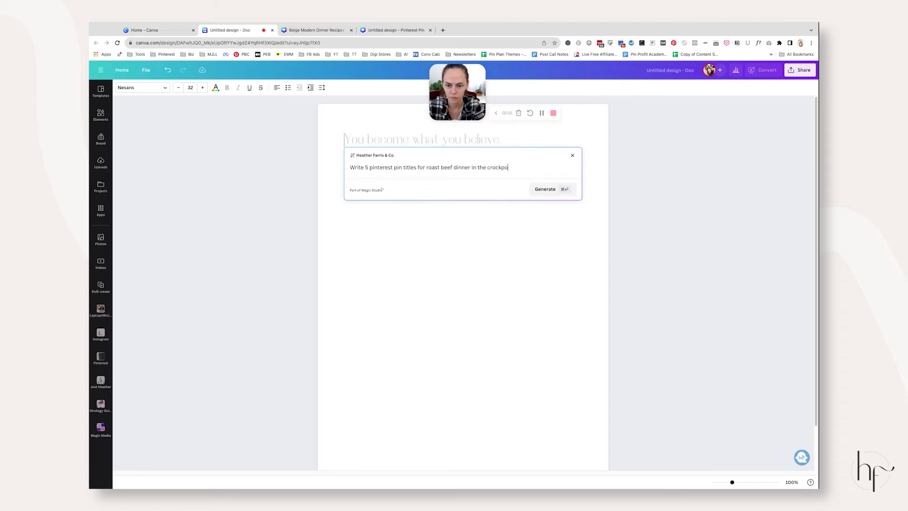
{"action": "left_click", "coordinate": [567, 192]}
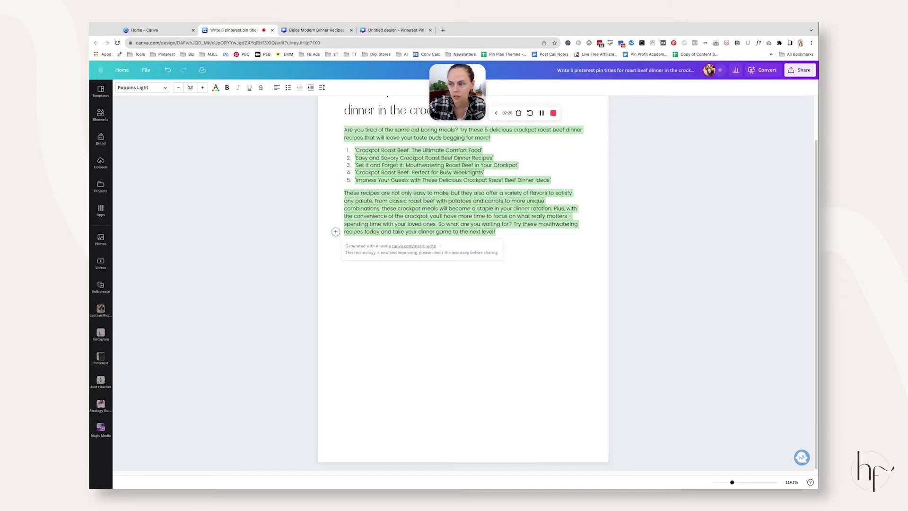
Switch to the untitled Pinterest pin design and add a blank second page, keeping Magic Media set to images.
{"action": "left_click", "coordinate": [386, 30]}
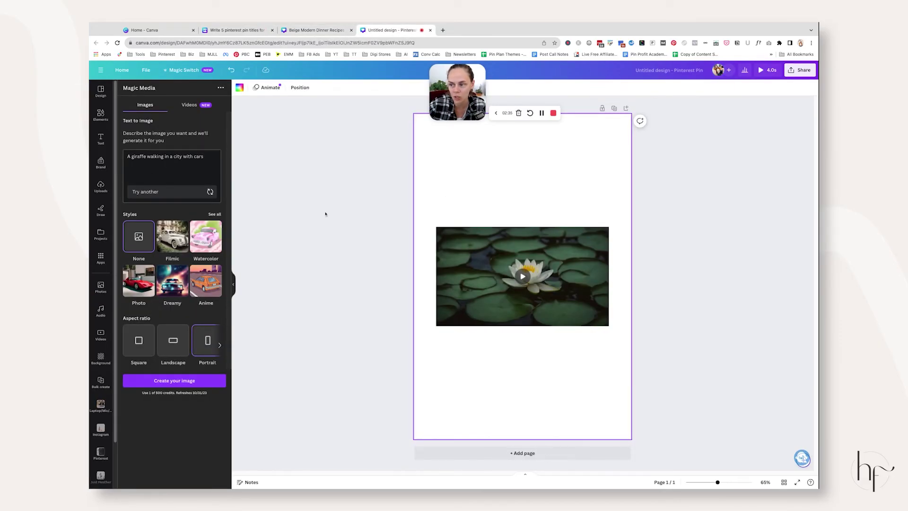
{"action": "triple_click", "coordinate": [200, 158]}
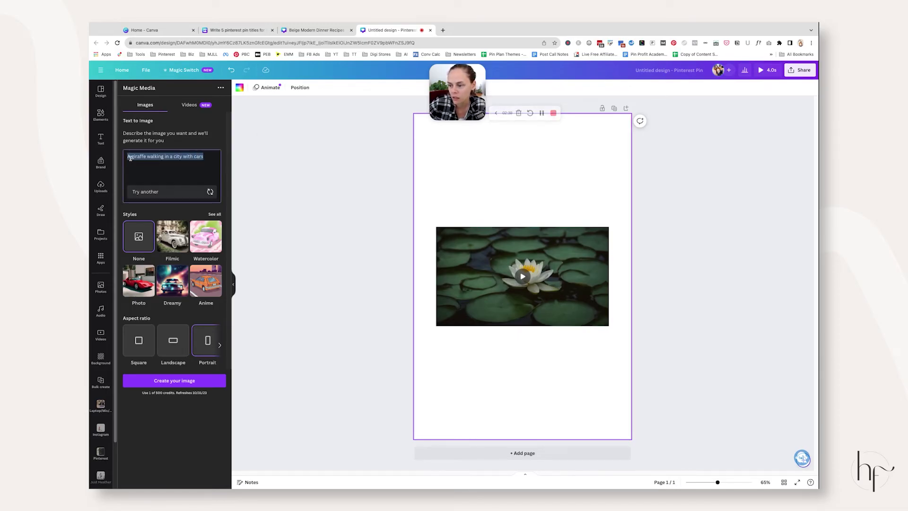
{"action": "left_click", "coordinate": [523, 453]}
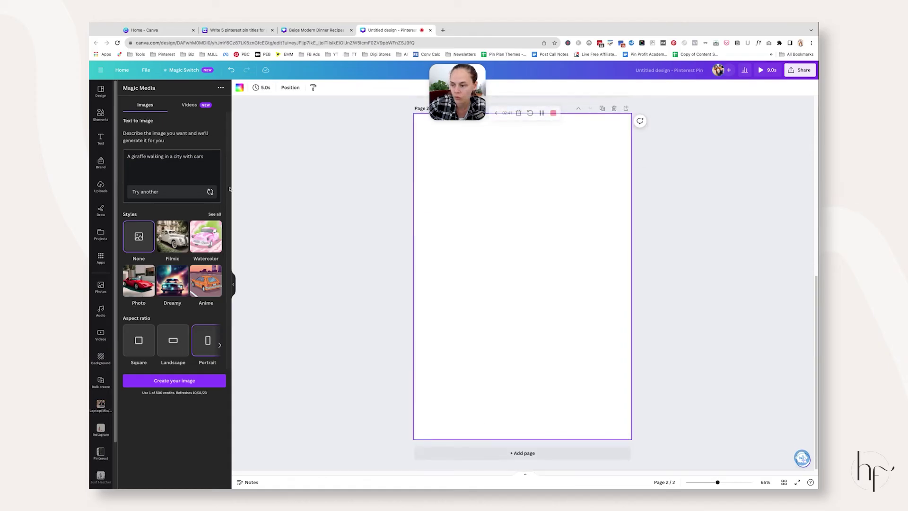
{"action": "left_click", "coordinate": [190, 105]}
{"action": "left_click", "coordinate": [147, 105]}
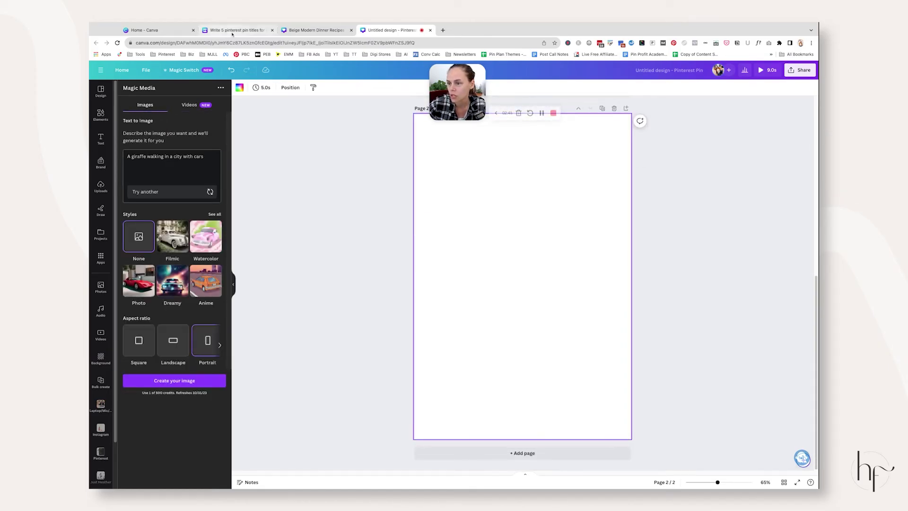
Return to the generated doc and copy the "Crockpot Roast Beef" wording from the first pin title.
{"action": "left_click", "coordinate": [306, 28]}
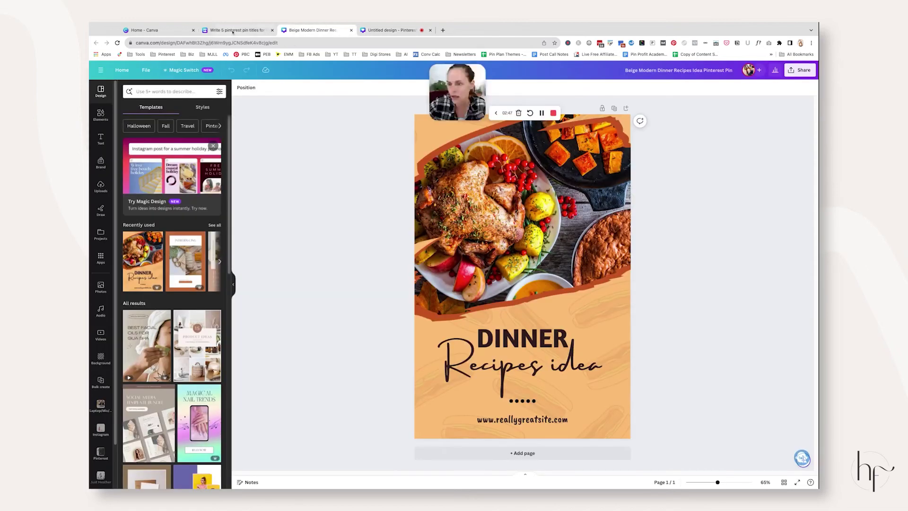
{"action": "left_click", "coordinate": [248, 32]}
{"action": "left_click", "coordinate": [442, 158]}
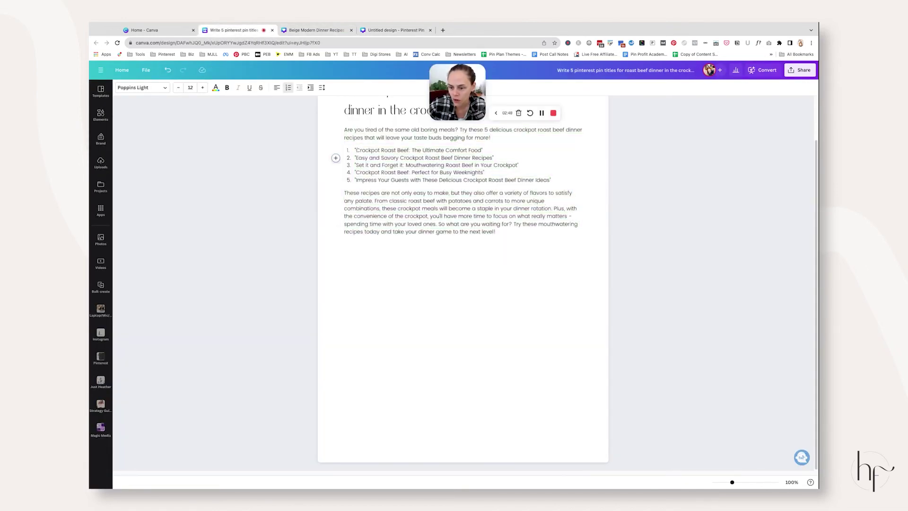
{"action": "left_click_drag", "start_coordinate": [356, 150], "coordinate": [460, 151]}
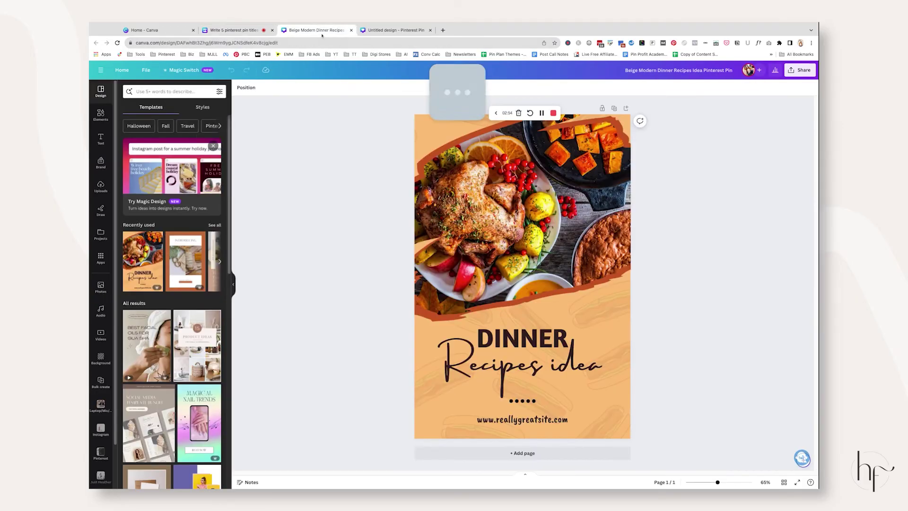
In the untitled pin design, generate Magic Media images from the prompt "Crockpot Roast Beef in a fall setting".
{"action": "left_click", "coordinate": [312, 30]}
{"action": "key", "text": "ctrl+Tab"}
{"action": "left_click", "coordinate": [178, 164]}
{"action": "type", "text": "Crockpot Roast Beef"}
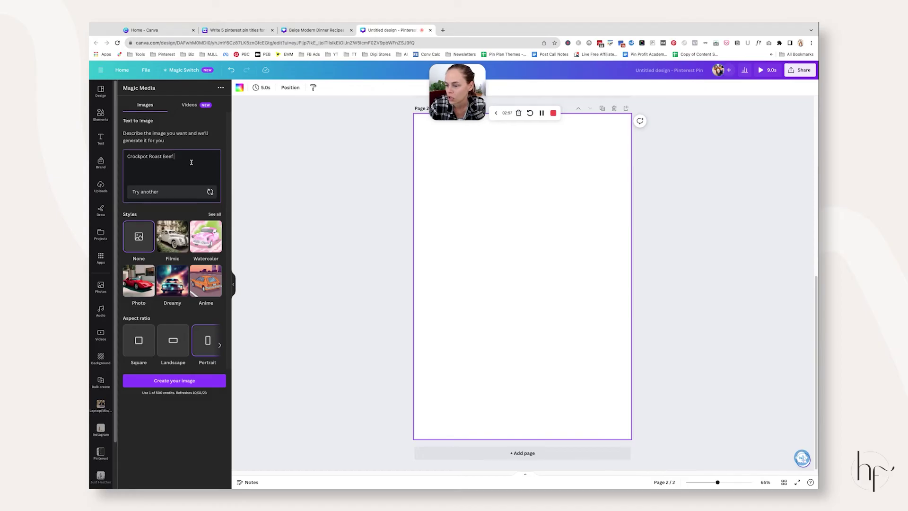
{"action": "type", "text": "in a"}
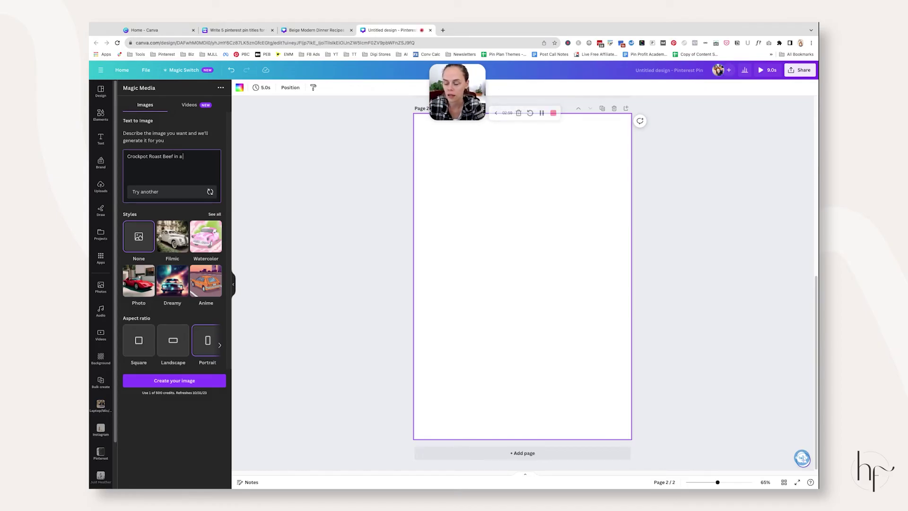
{"action": "type", "text": " fall setting"}
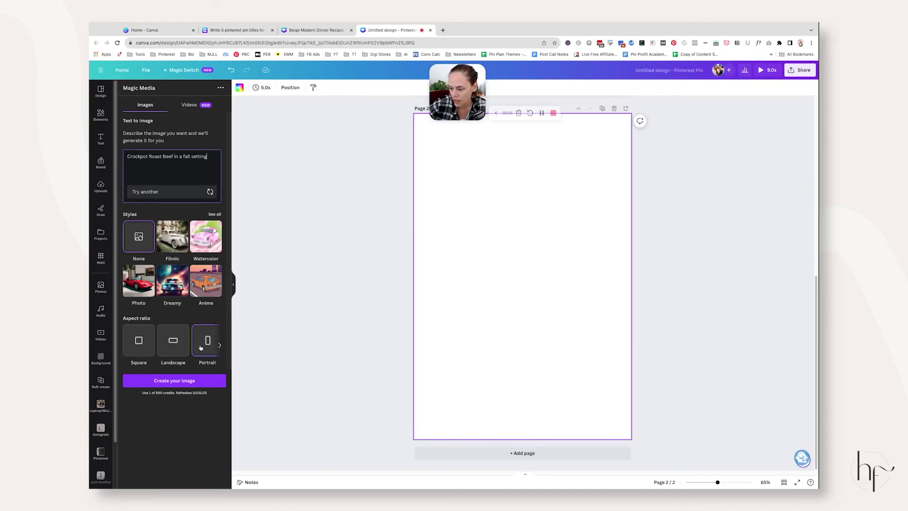
{"action": "left_click", "coordinate": [187, 381]}
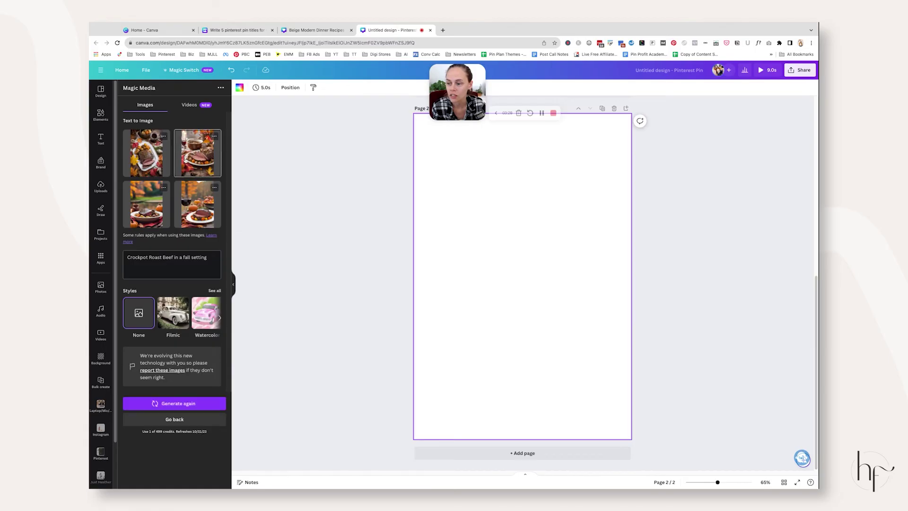
Place the second generated roast beef image on page 2, enlarge and roughly center it, then return to the Canva home page.
{"action": "left_click", "coordinate": [189, 161]}
{"action": "left_click_drag", "start_coordinate": [521, 283], "coordinate": [510, 232]}
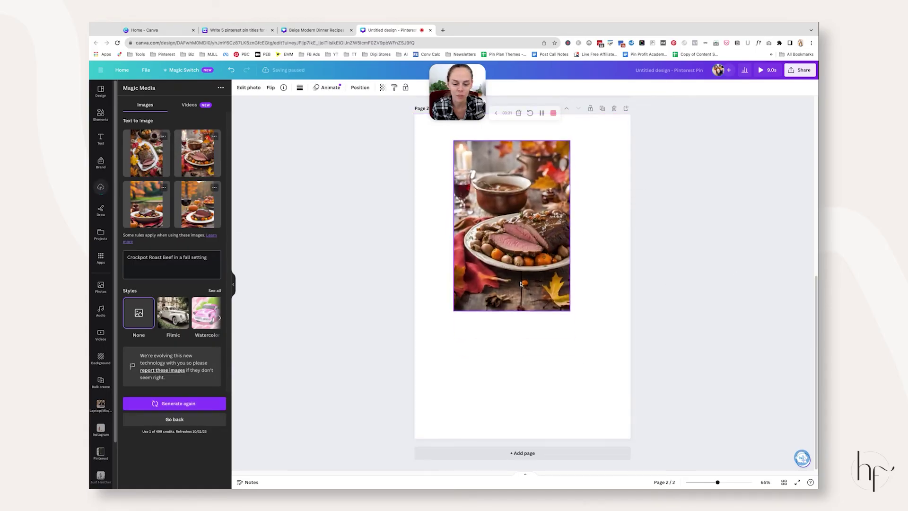
{"action": "left_click_drag", "start_coordinate": [571, 311], "coordinate": [598, 375]}
{"action": "mouse_move", "coordinate": [563, 292]}
{"action": "left_mouse_down"}
{"action": "mouse_move", "coordinate": [543, 299]}
{"action": "mouse_move", "coordinate": [553, 303]}
{"action": "left_mouse_up"}
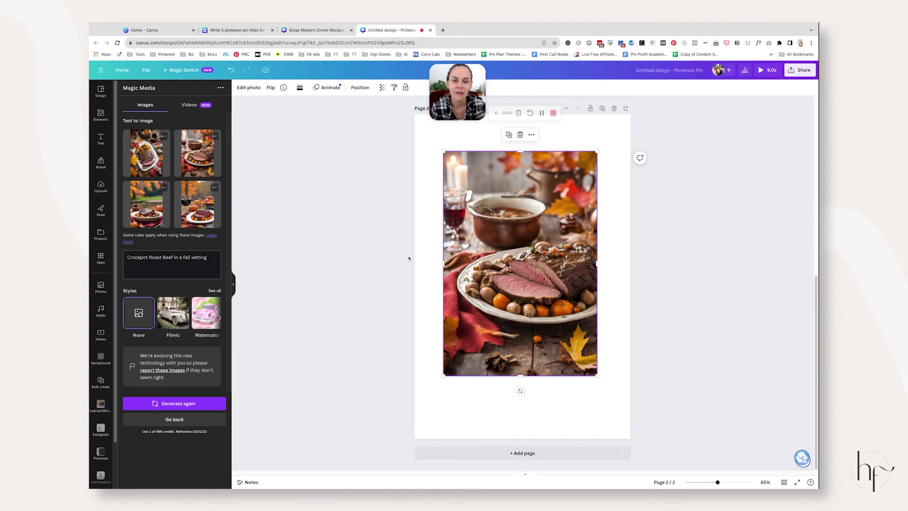
{"action": "left_click", "coordinate": [140, 30]}
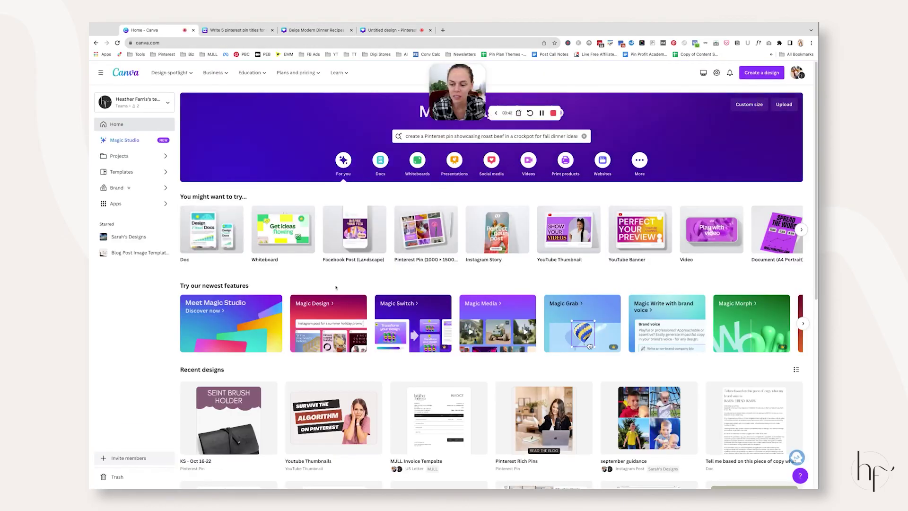